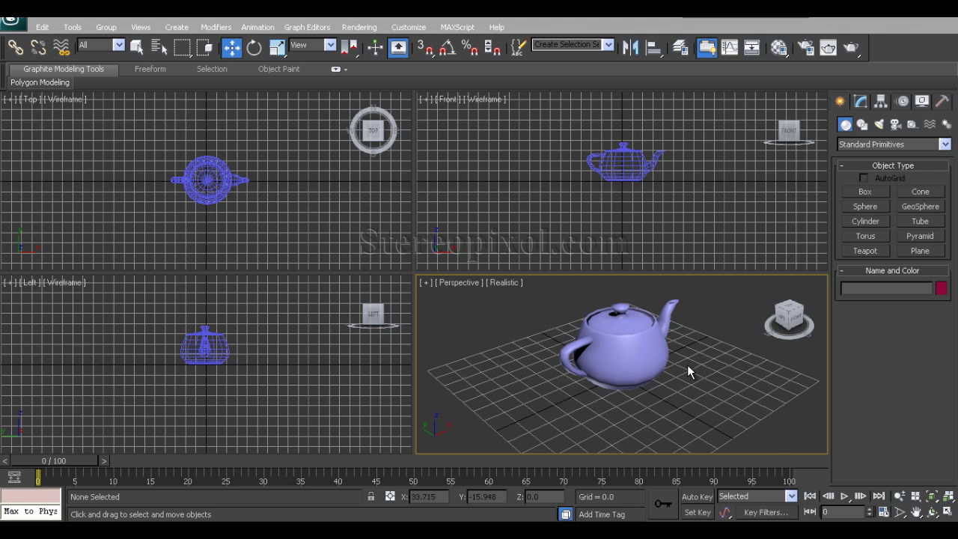
Select Teapot001 and add a Cap Holes modifier from the Modify panel's Modifier List
{"action": "mouse_move", "coordinate": [680, 369]}
{"action": "middle_mouse_down", "text": "alt"}
{"action": "mouse_move", "coordinate": [628, 377]}
{"action": "mouse_move", "coordinate": [647, 374]}
{"action": "mouse_move", "coordinate": [653, 402]}
{"action": "mouse_move", "coordinate": [642, 403]}
{"action": "mouse_move", "coordinate": [664, 387]}
{"action": "mouse_move", "coordinate": [652, 381]}
{"action": "mouse_move", "coordinate": [696, 374]}
{"action": "middle_mouse_up", "text": "alt"}
{"action": "left_click", "coordinate": [589, 364]}
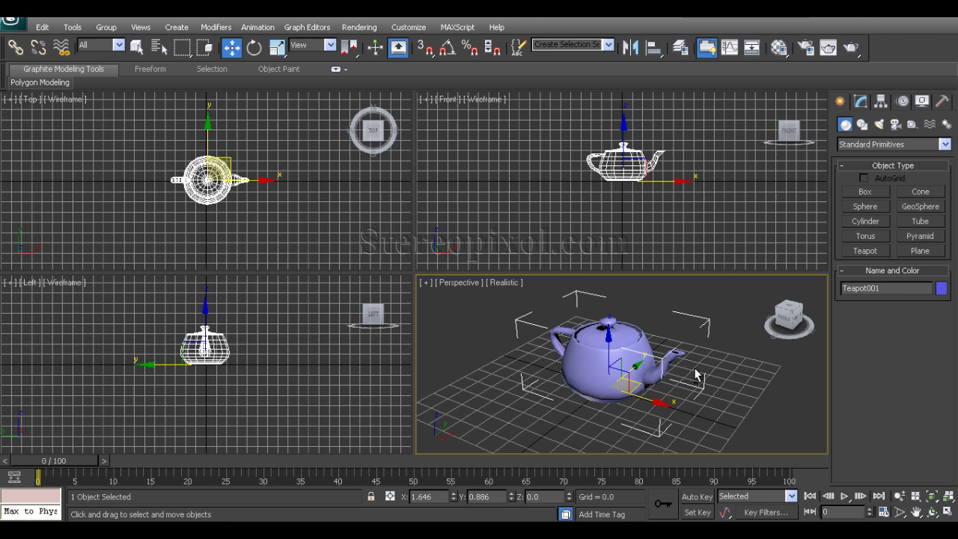
{"action": "left_click", "coordinate": [861, 101]}
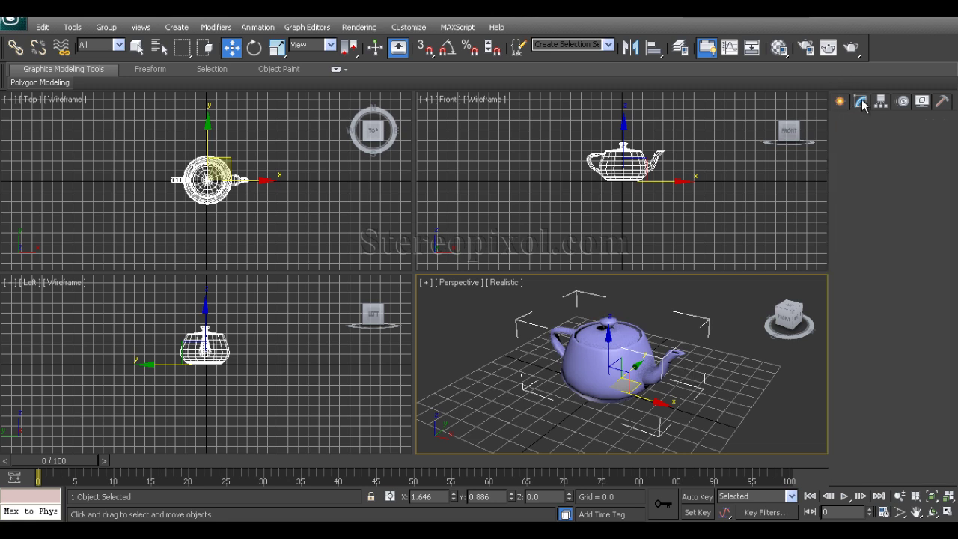
{"action": "left_click", "coordinate": [896, 141]}
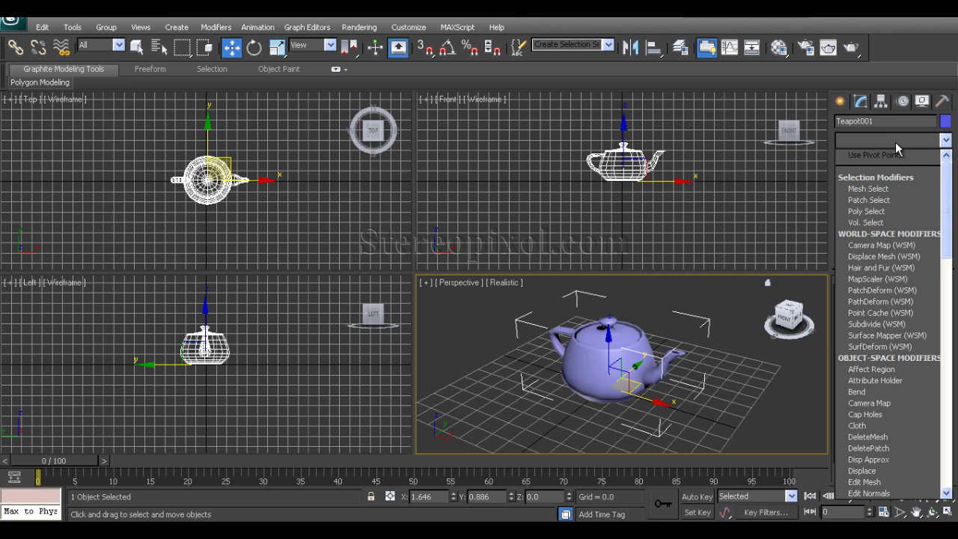
{"action": "type", "text": "cap Holes"}
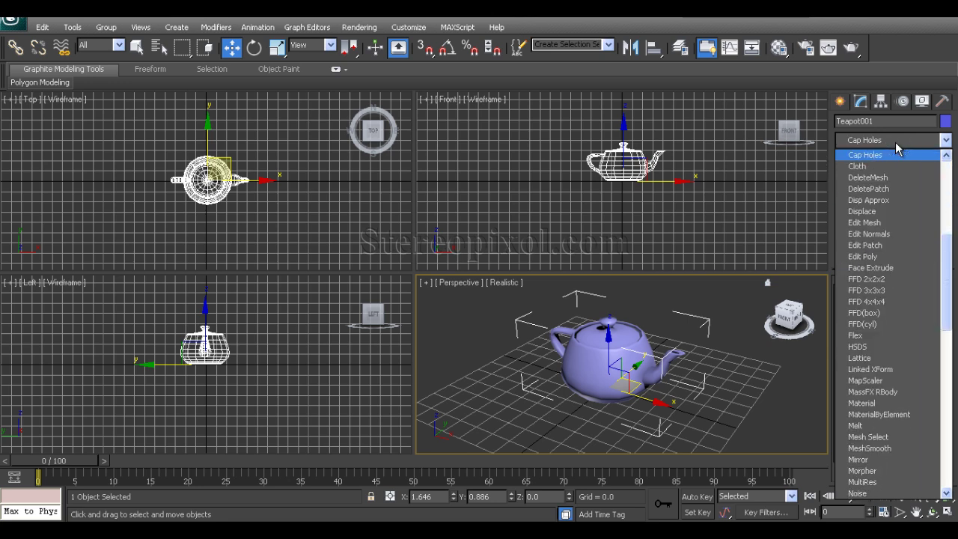
{"action": "key", "text": "Return"}
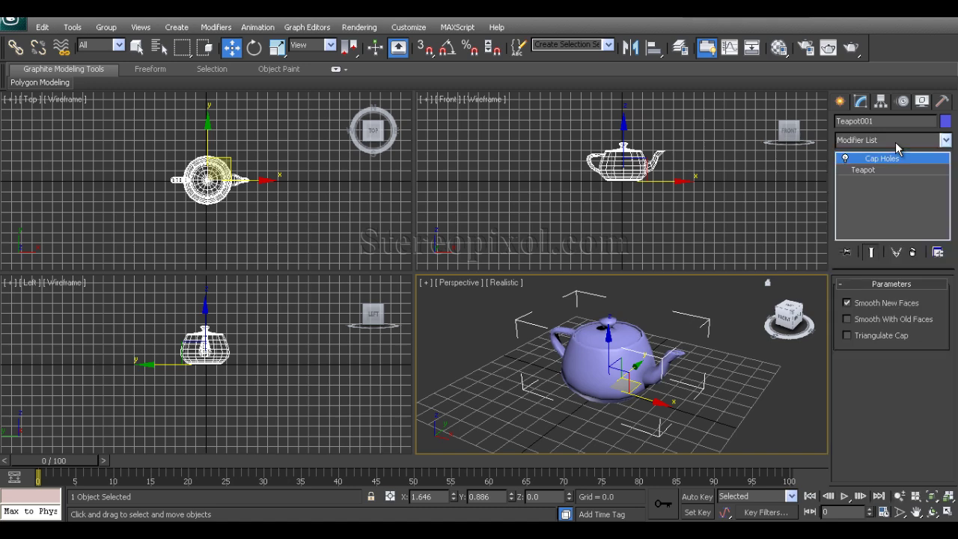
Maximize the Perspective viewport with Alt+W and zoom in on the teapot
{"action": "middle_click_drag", "start_coordinate": [622, 384], "coordinate": [581, 336], "text": "alt"}
{"action": "key", "text": "alt+w"}
{"action": "scroll", "coordinate": [479, 358], "scroll_direction": "up", "scroll_amount": 5}
{"action": "scroll", "coordinate": [511, 339], "scroll_direction": "up", "scroll_amount": 2}
Orbit around the capped teapot to inspect its lid and sides
{"action": "middle_click_drag", "start_coordinate": [512, 339], "coordinate": [622, 279], "text": "alt"}
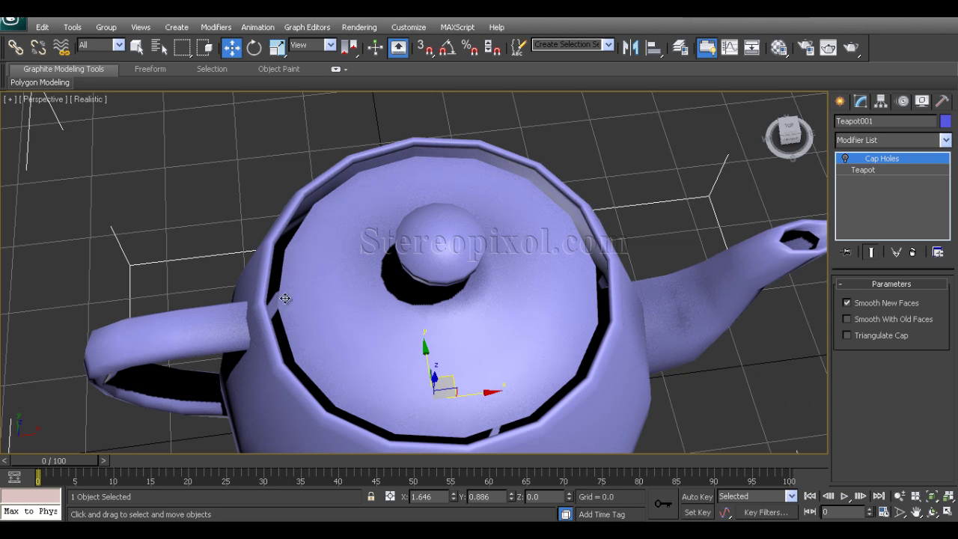
{"action": "middle_click_drag", "start_coordinate": [632, 313], "coordinate": [429, 293], "text": "alt"}
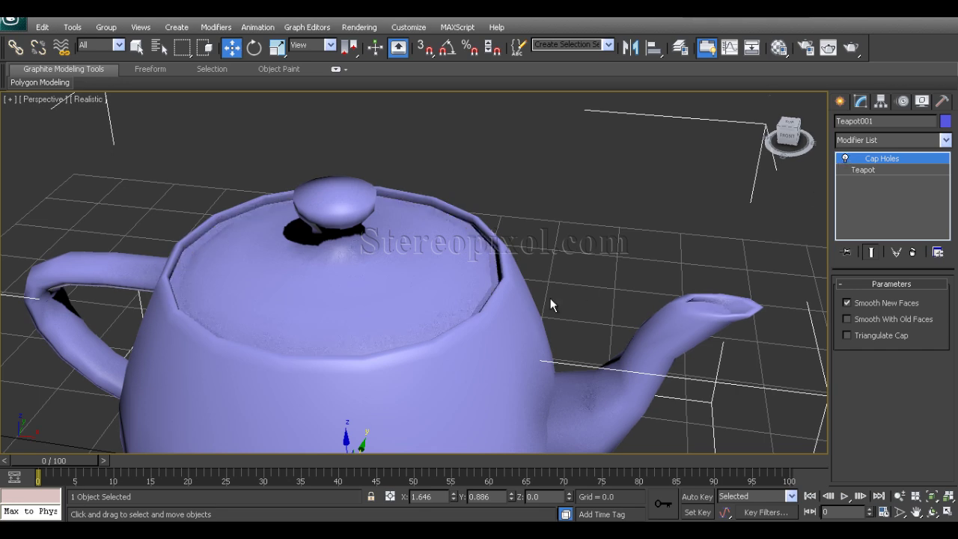
{"action": "middle_click_drag", "start_coordinate": [558, 352], "coordinate": [563, 340], "text": "alt"}
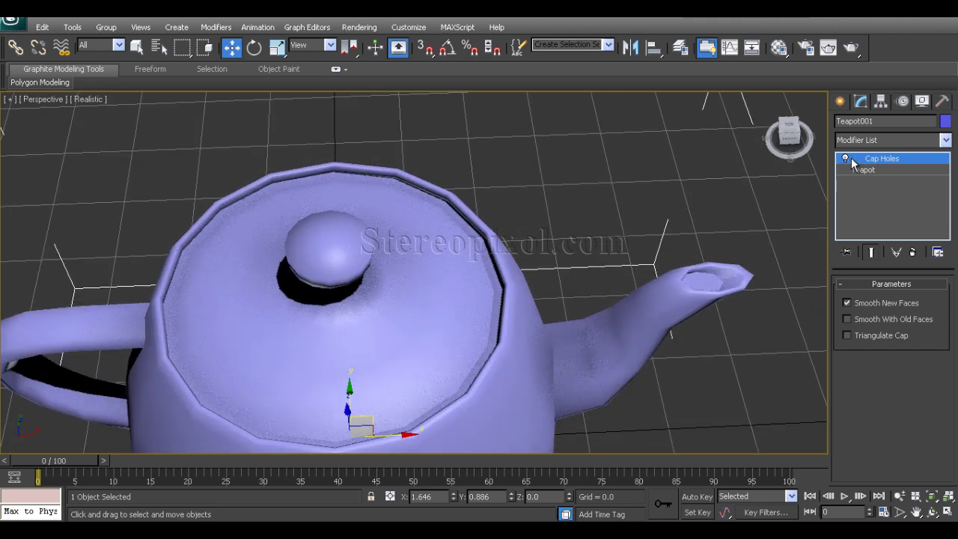
{"action": "middle_click_drag", "start_coordinate": [655, 299], "coordinate": [577, 265], "text": "alt"}
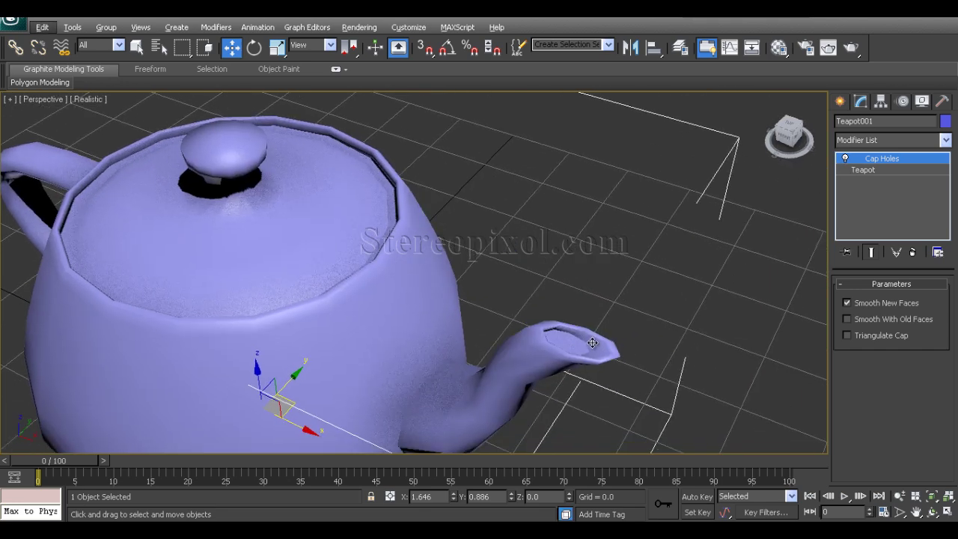
{"action": "middle_click_drag", "start_coordinate": [581, 380], "coordinate": [536, 331], "text": "alt"}
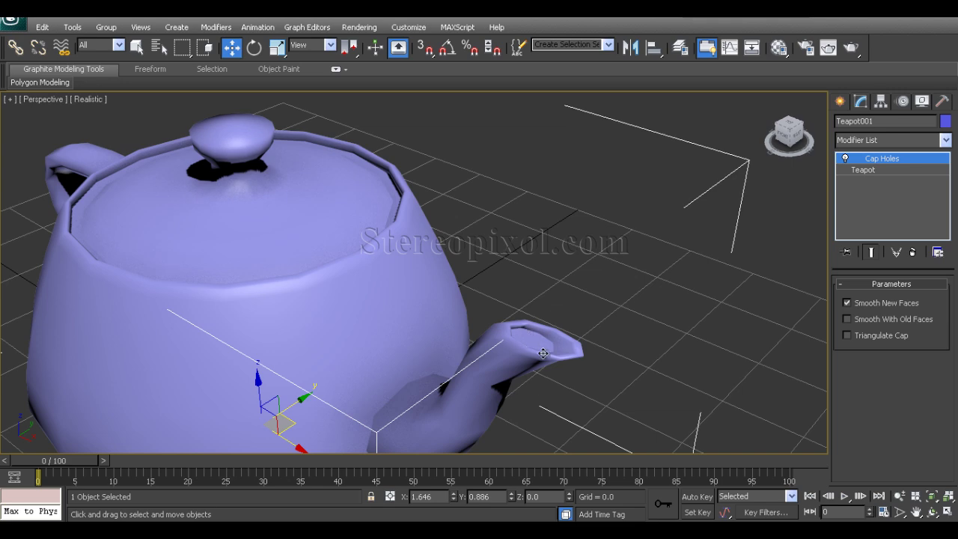
{"action": "middle_click_drag", "start_coordinate": [318, 334], "coordinate": [409, 327], "text": "alt"}
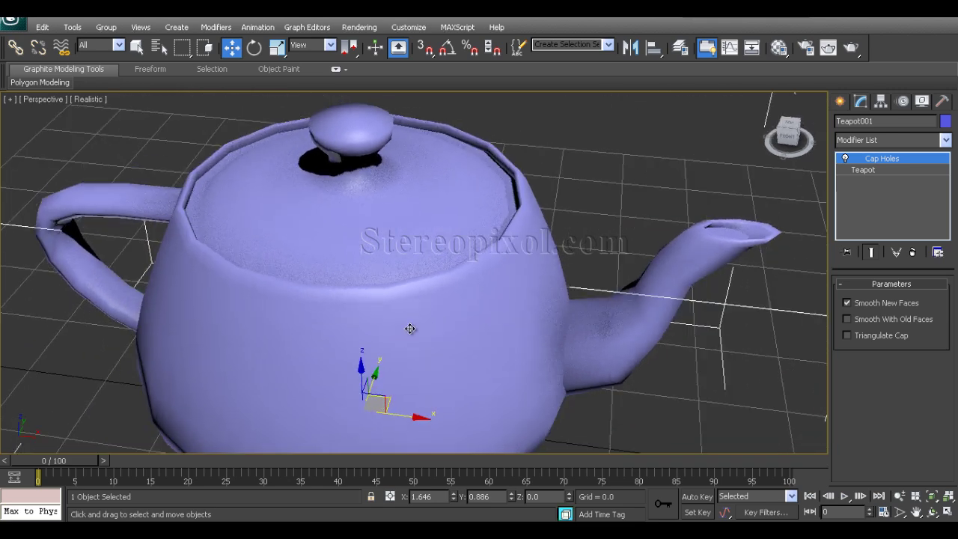
Remove the Cap Holes modifier and convert the teapot to Editable Poly
{"action": "left_click", "coordinate": [915, 252]}
{"action": "scroll", "coordinate": [372, 283], "scroll_direction": "down", "scroll_amount": 5}
{"action": "scroll", "coordinate": [402, 305], "scroll_direction": "up", "scroll_amount": 1}
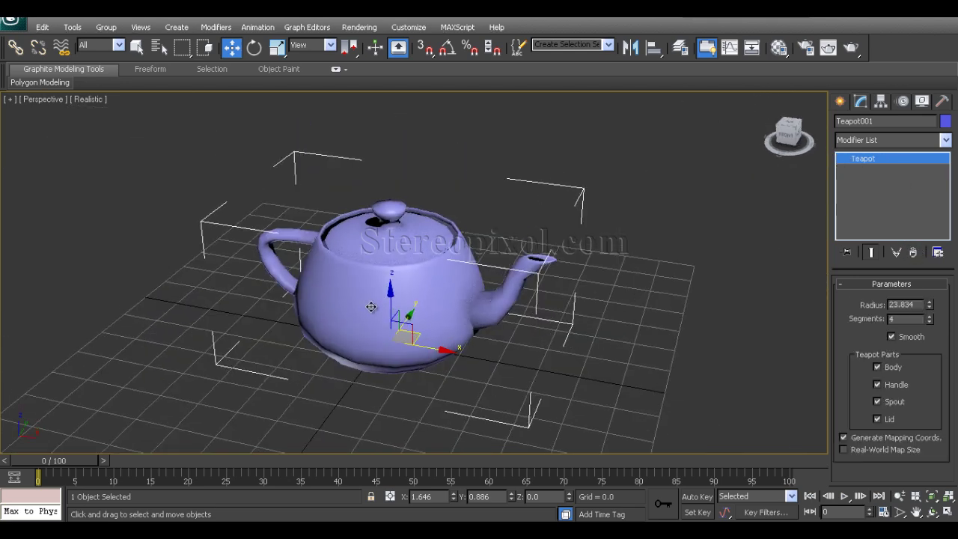
{"action": "left_click", "coordinate": [399, 328]}
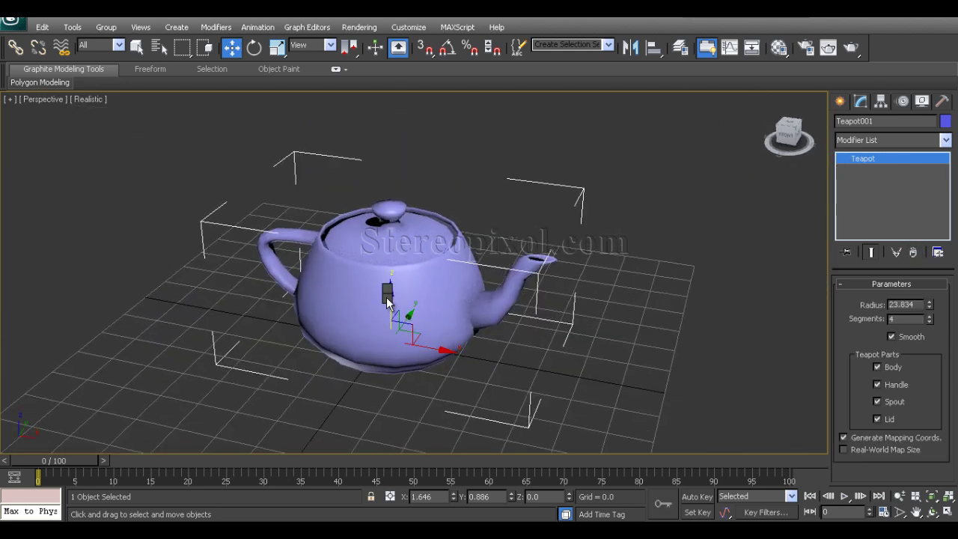
{"action": "right_click", "coordinate": [556, 444]}
{"action": "left_click", "coordinate": [533, 354]}
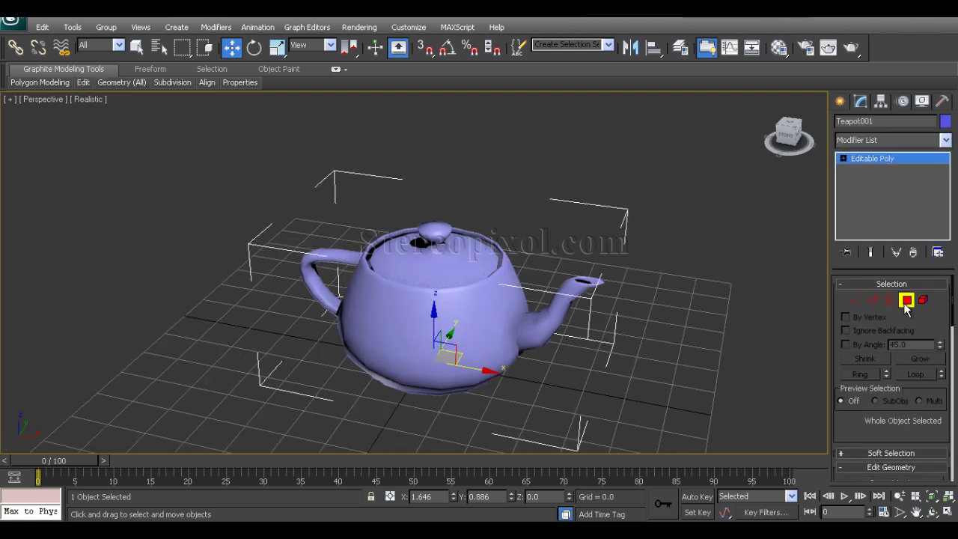
With edged faces shown, delete two body polygons in Polygon mode to leave holes
{"action": "left_click", "coordinate": [906, 300]}
{"action": "mouse_move", "coordinate": [531, 365]}
{"action": "middle_mouse_down", "text": "alt"}
{"action": "mouse_move", "coordinate": [520, 357]}
{"action": "mouse_move", "coordinate": [528, 360]}
{"action": "middle_mouse_up", "text": "alt"}
{"action": "key", "text": "F4"}
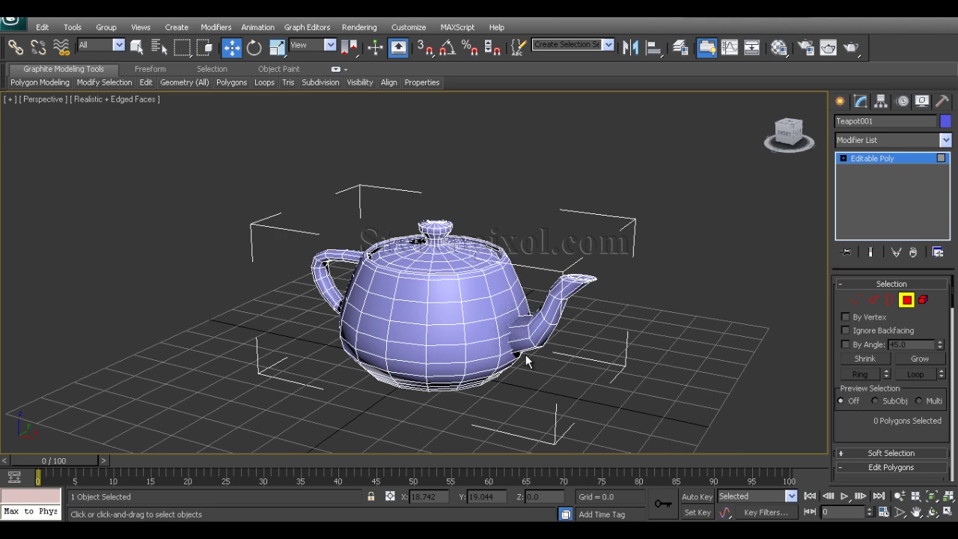
{"action": "mouse_move", "coordinate": [443, 359]}
{"action": "middle_mouse_down", "text": "alt"}
{"action": "mouse_move", "coordinate": [468, 362]}
{"action": "mouse_move", "coordinate": [456, 341]}
{"action": "mouse_move", "coordinate": [497, 365]}
{"action": "mouse_move", "coordinate": [435, 366]}
{"action": "middle_mouse_up", "text": "alt"}
{"action": "left_click", "coordinate": [497, 334]}
{"action": "left_click", "coordinate": [393, 320], "text": "ctrl"}
{"action": "key", "text": "Delete"}
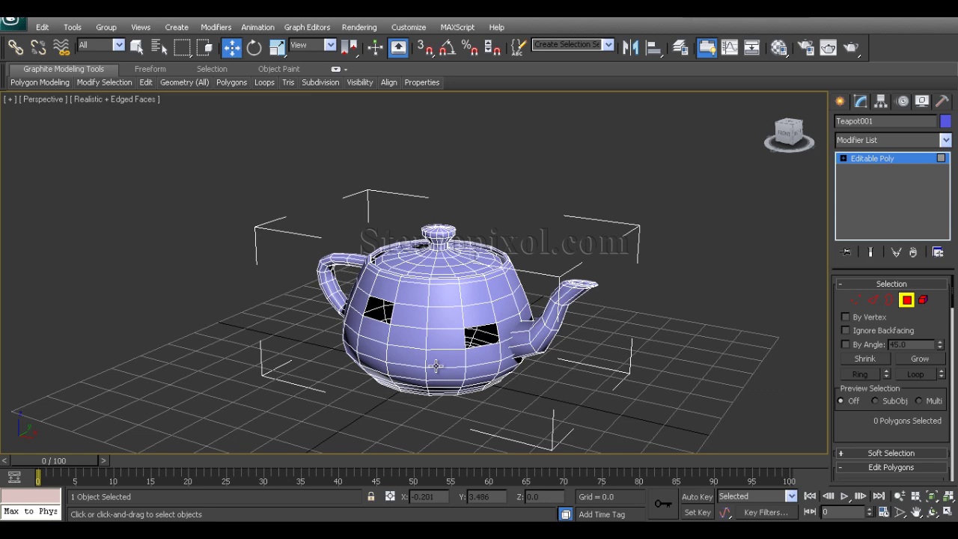
{"action": "mouse_move", "coordinate": [445, 343]}
{"action": "middle_mouse_down", "text": "alt"}
{"action": "mouse_move", "coordinate": [501, 334]}
{"action": "mouse_move", "coordinate": [423, 373]}
{"action": "mouse_move", "coordinate": [440, 354]}
{"action": "middle_mouse_up", "text": "alt"}
Exit Polygon mode and add Cap Holes above the Editable Poly, closing both holes
{"action": "left_click", "coordinate": [907, 300]}
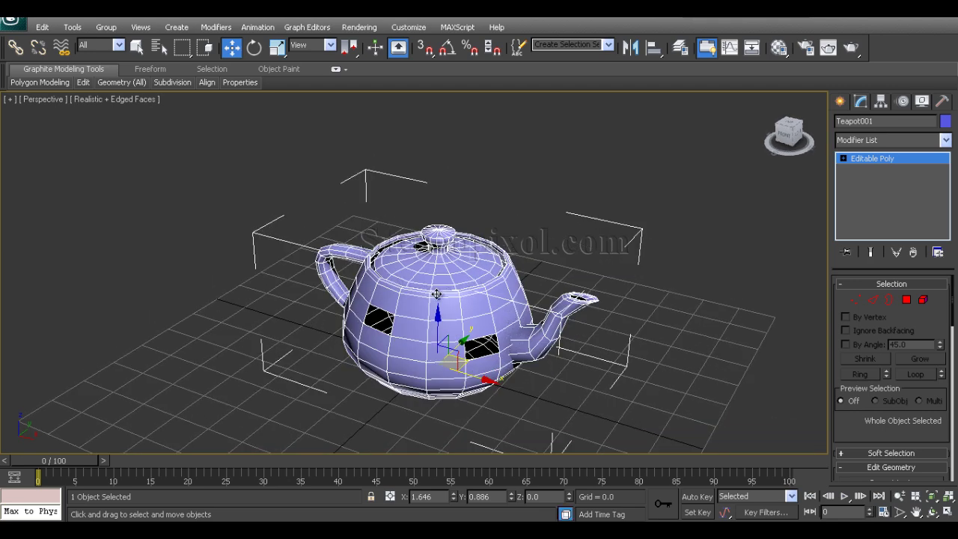
{"action": "left_click", "coordinate": [882, 139]}
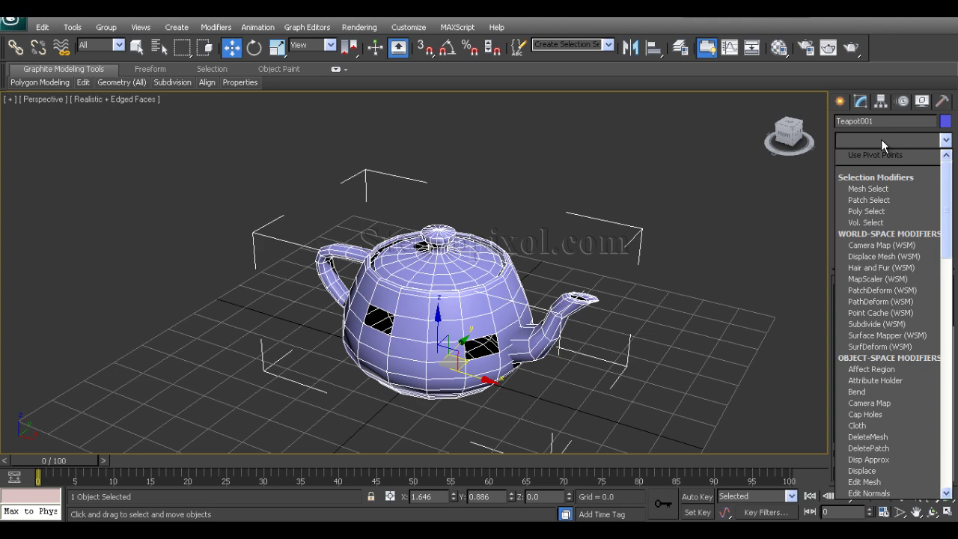
{"action": "type", "text": "cap"}
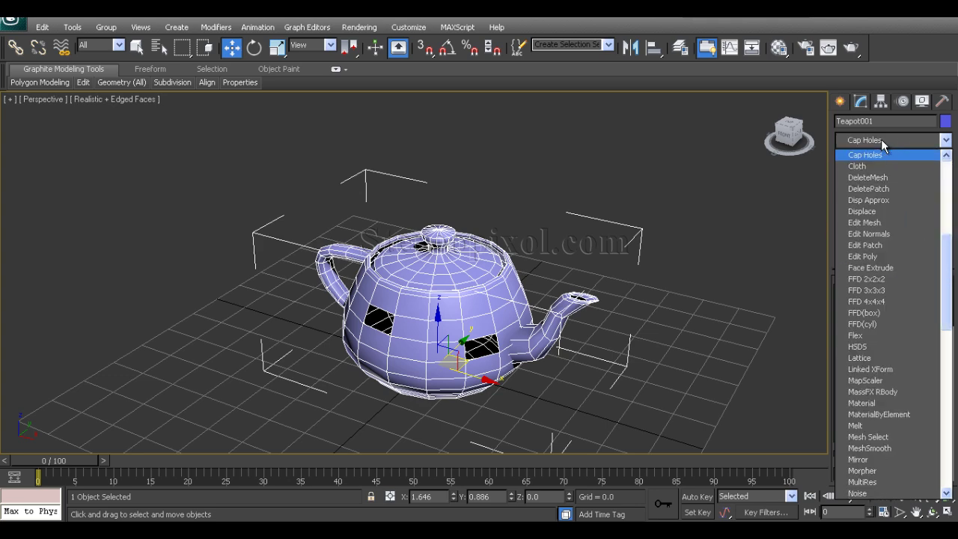
{"action": "key", "text": "Return"}
{"action": "middle_click_drag", "start_coordinate": [417, 350], "coordinate": [511, 346], "text": "alt"}
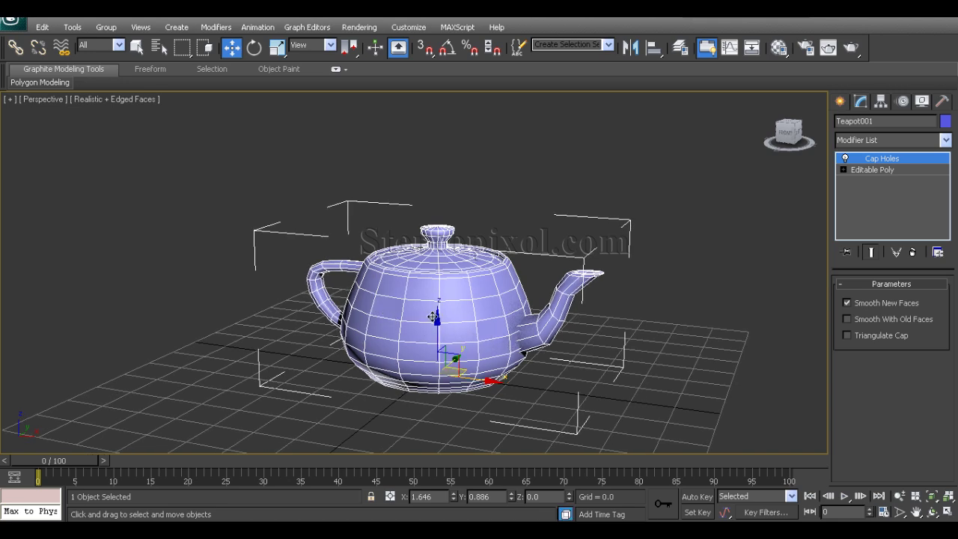
{"action": "middle_click_drag", "start_coordinate": [501, 299], "coordinate": [493, 359], "text": "alt"}
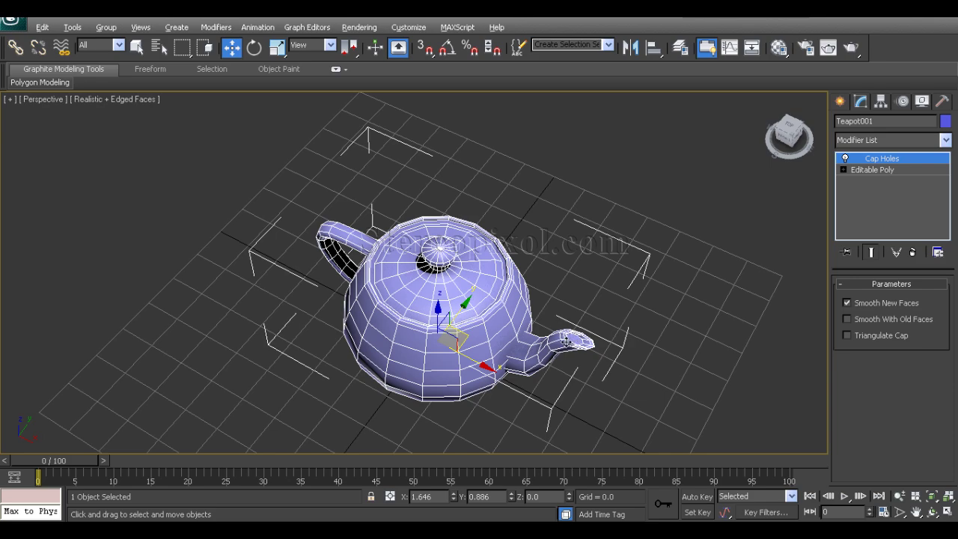
{"action": "scroll", "coordinate": [567, 341], "scroll_direction": "up", "scroll_amount": 6}
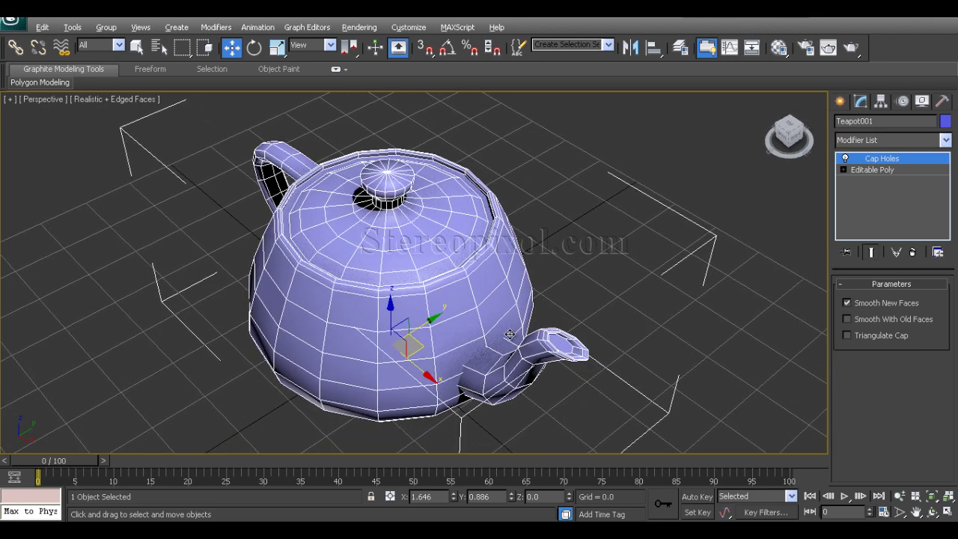
{"action": "mouse_move", "coordinate": [510, 334]}
{"action": "middle_mouse_down", "text": "alt"}
{"action": "mouse_move", "coordinate": [560, 332]}
{"action": "mouse_move", "coordinate": [494, 338]}
{"action": "mouse_move", "coordinate": [513, 336]}
{"action": "middle_mouse_up", "text": "alt"}
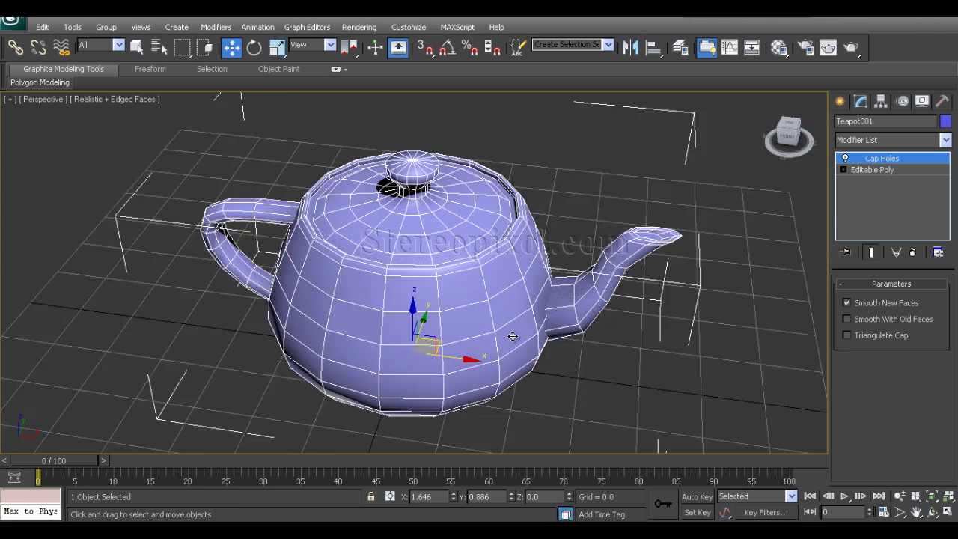
{"action": "left_click", "coordinate": [846, 159]}
{"action": "middle_click_drag", "start_coordinate": [676, 242], "coordinate": [378, 314], "text": "alt"}
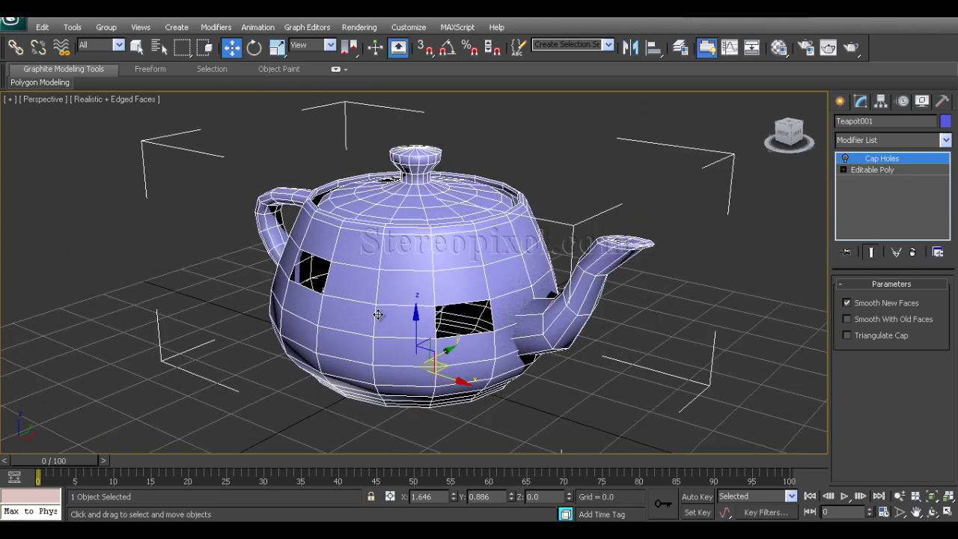
{"action": "middle_click_drag", "start_coordinate": [436, 326], "coordinate": [521, 287], "text": "alt"}
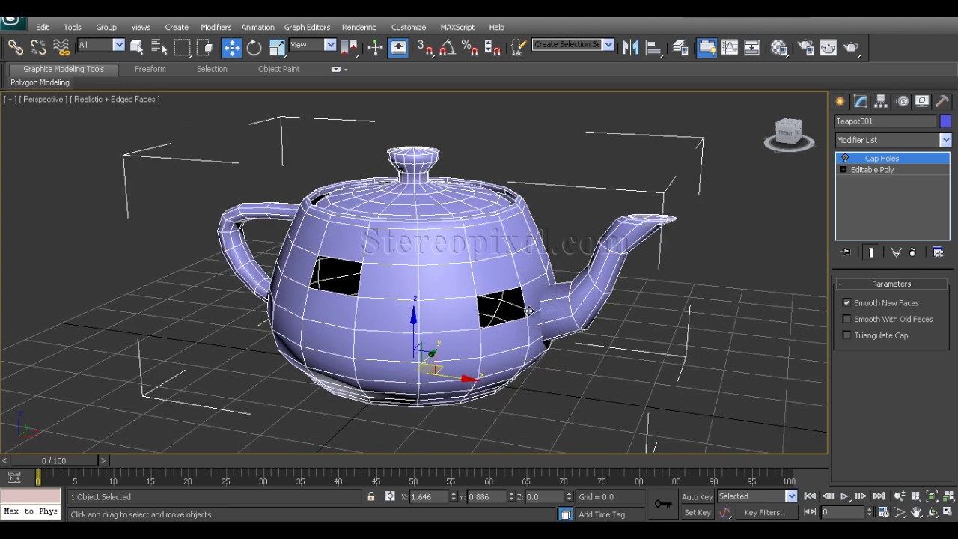
{"action": "middle_click_drag", "start_coordinate": [381, 299], "coordinate": [405, 299], "text": "alt"}
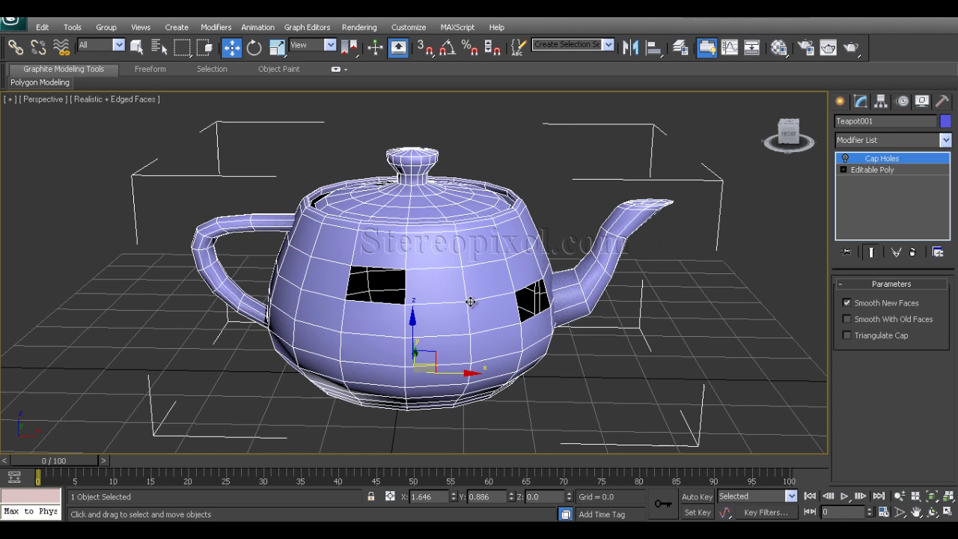
{"action": "middle_click_drag", "start_coordinate": [529, 311], "coordinate": [505, 220], "text": "alt"}
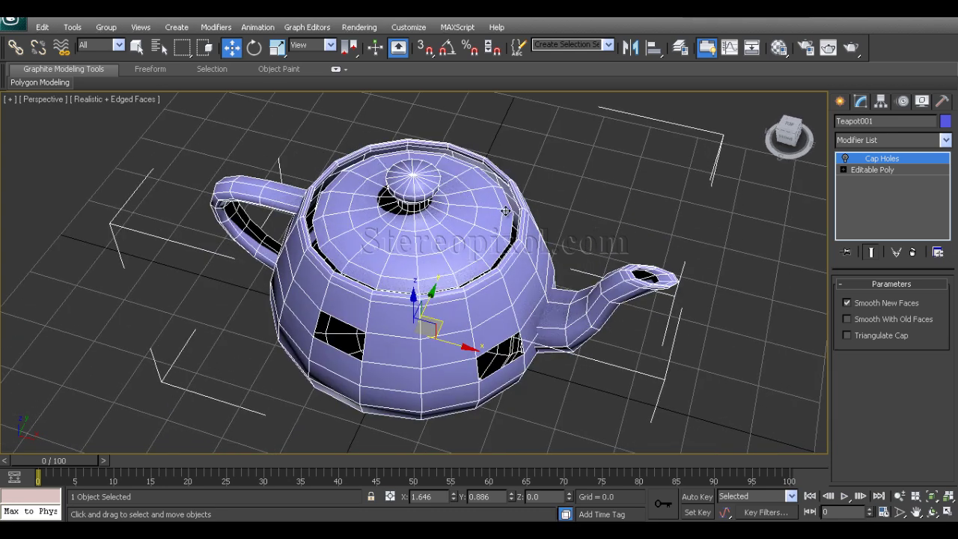
{"action": "middle_click_drag", "start_coordinate": [501, 278], "coordinate": [664, 289], "text": "alt"}
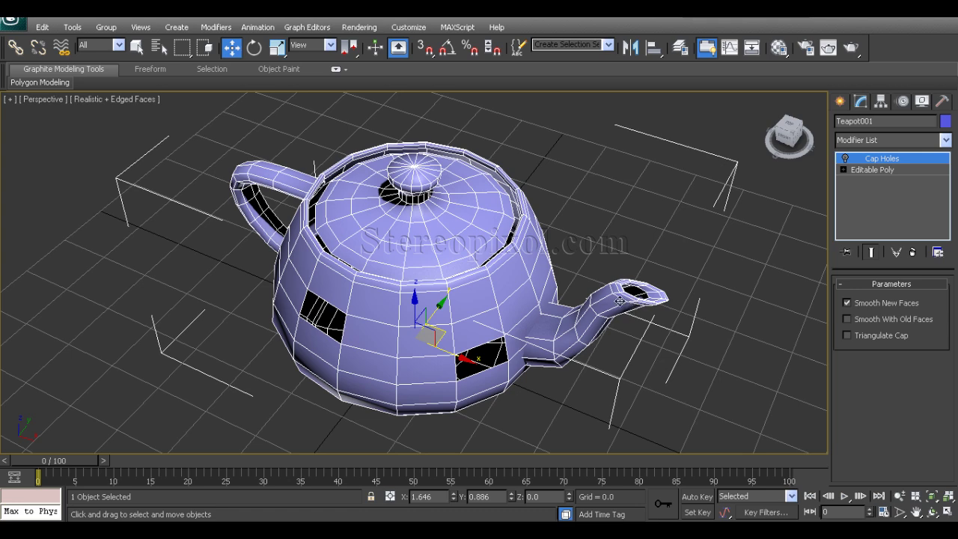
Delete the Cap Holes modifier and select the side hole's border in Border mode
{"action": "left_click", "coordinate": [913, 252]}
{"action": "middle_click_drag", "start_coordinate": [401, 312], "coordinate": [453, 281], "text": "alt"}
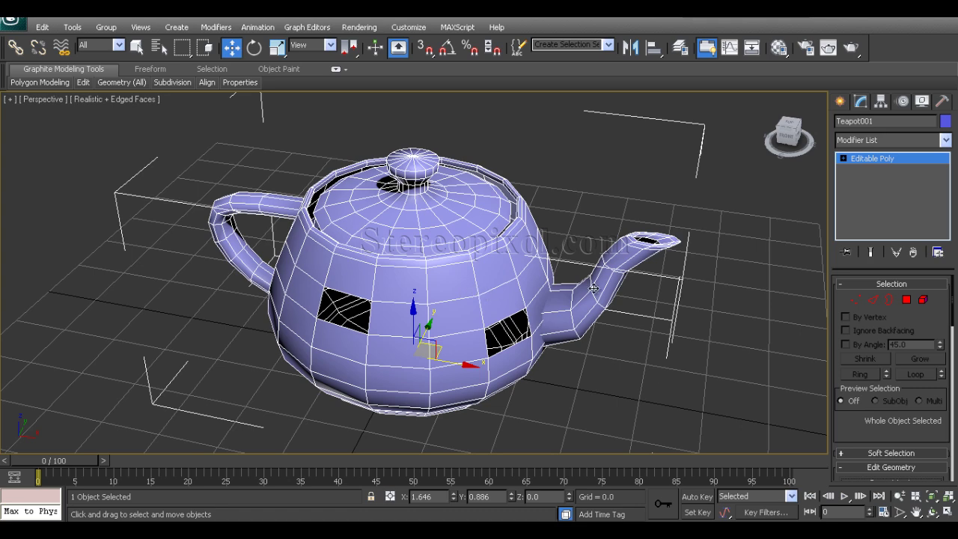
{"action": "left_click", "coordinate": [889, 300]}
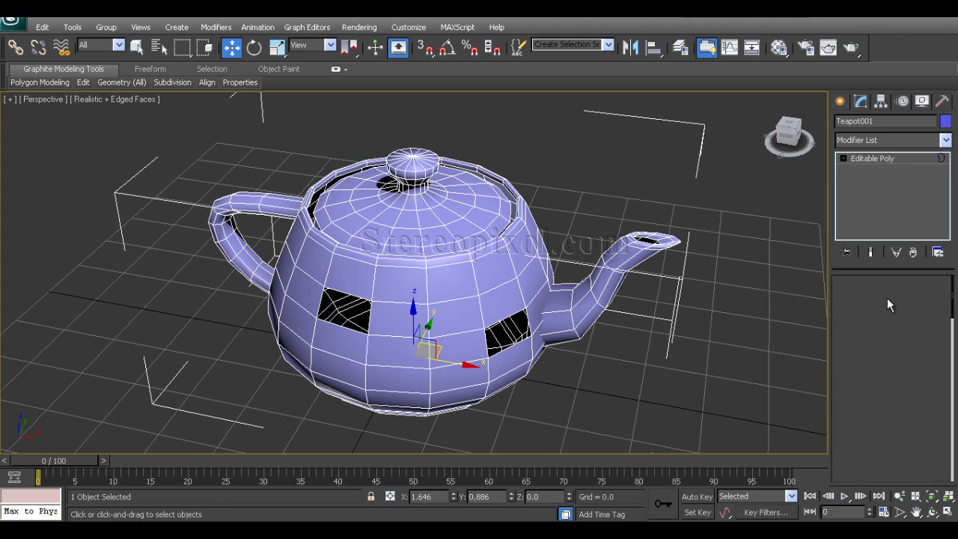
{"action": "middle_click_drag", "start_coordinate": [515, 307], "coordinate": [563, 322], "text": "alt"}
{"action": "left_click", "coordinate": [487, 310]}
Apply Cap Holes to the selected border from the Modifier List
{"action": "left_click", "coordinate": [900, 141]}
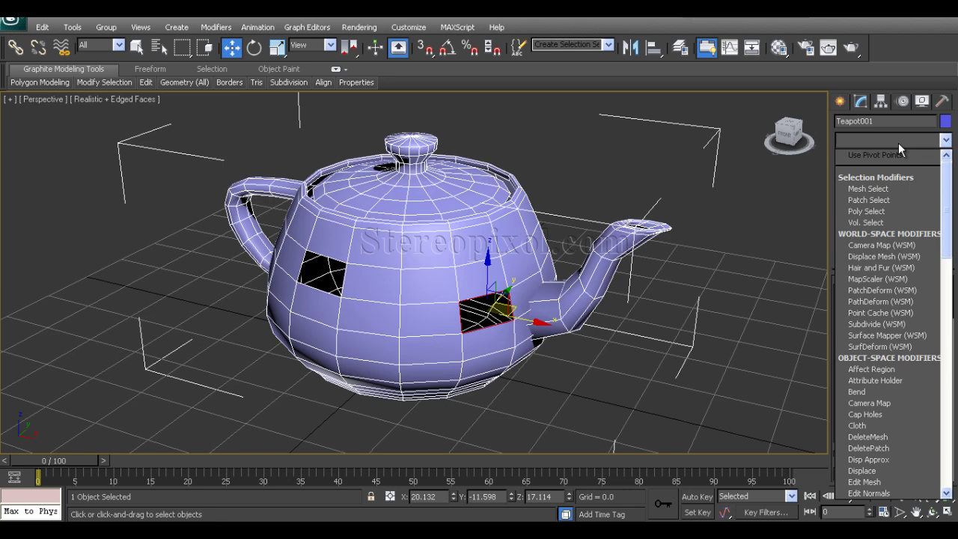
{"action": "type", "text": "cap"}
{"action": "key", "text": "Return"}
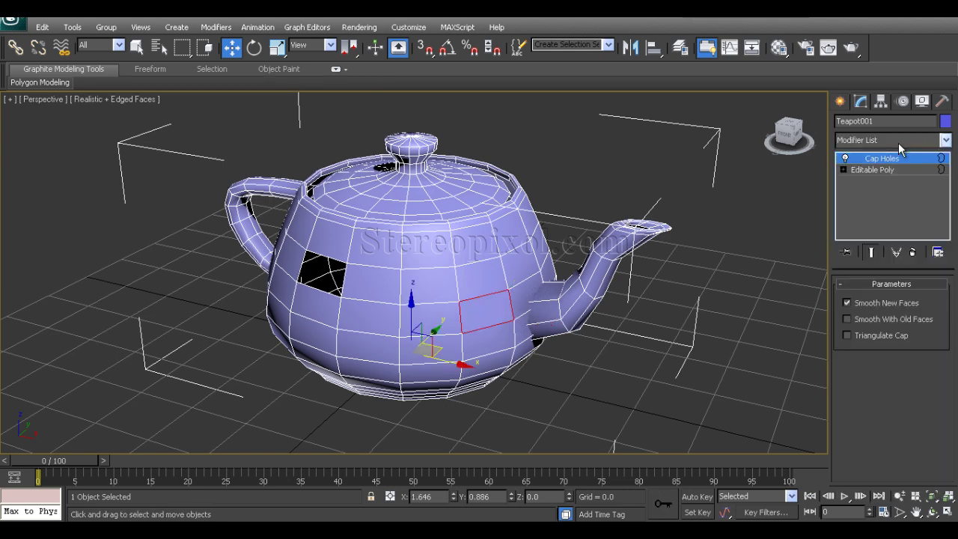
{"action": "middle_click_drag", "start_coordinate": [490, 259], "coordinate": [453, 308], "text": "alt"}
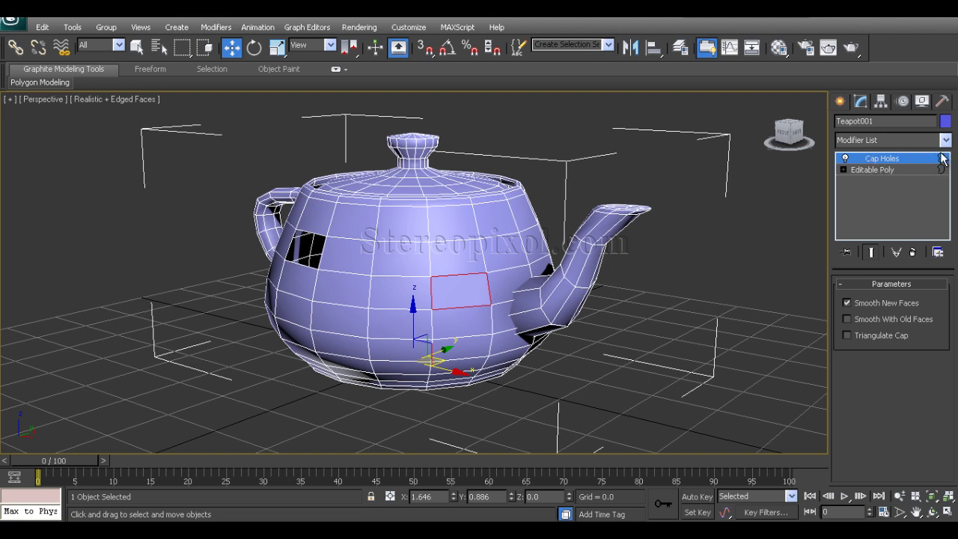
Deselect the teapot and hide the edged-faces wireframe with F4
{"action": "middle_click_drag", "start_coordinate": [484, 345], "coordinate": [527, 360], "text": "alt"}
{"action": "left_click", "coordinate": [618, 347]}
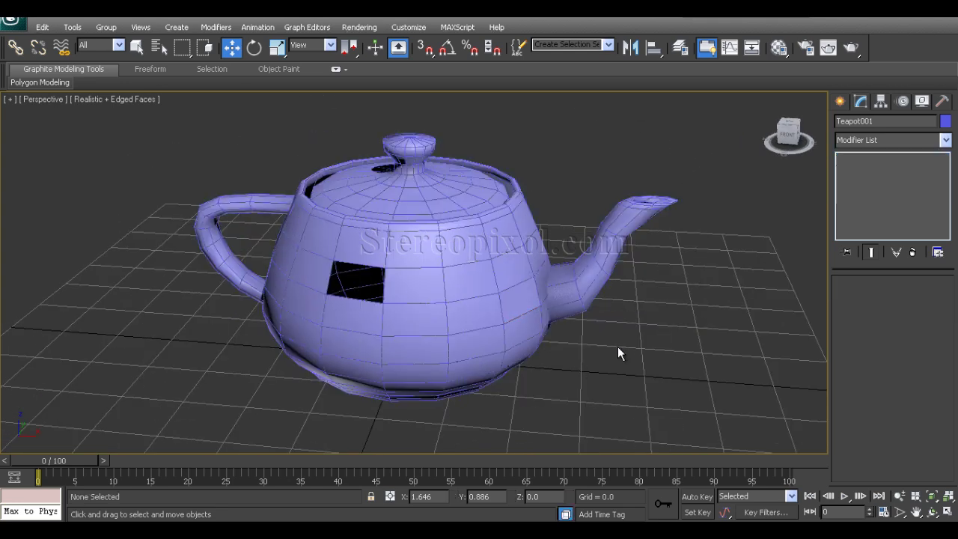
{"action": "middle_click_drag", "start_coordinate": [618, 348], "coordinate": [546, 348], "text": "alt"}
{"action": "key", "text": "F4"}
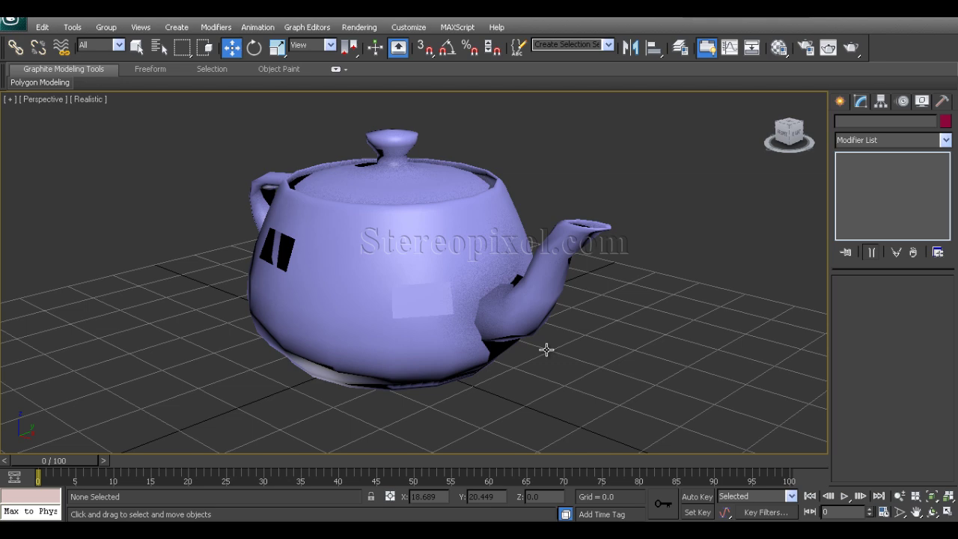
Switch the viewport to plain Shaded mode and orbit to judge the caps
{"action": "left_click", "coordinate": [88, 102]}
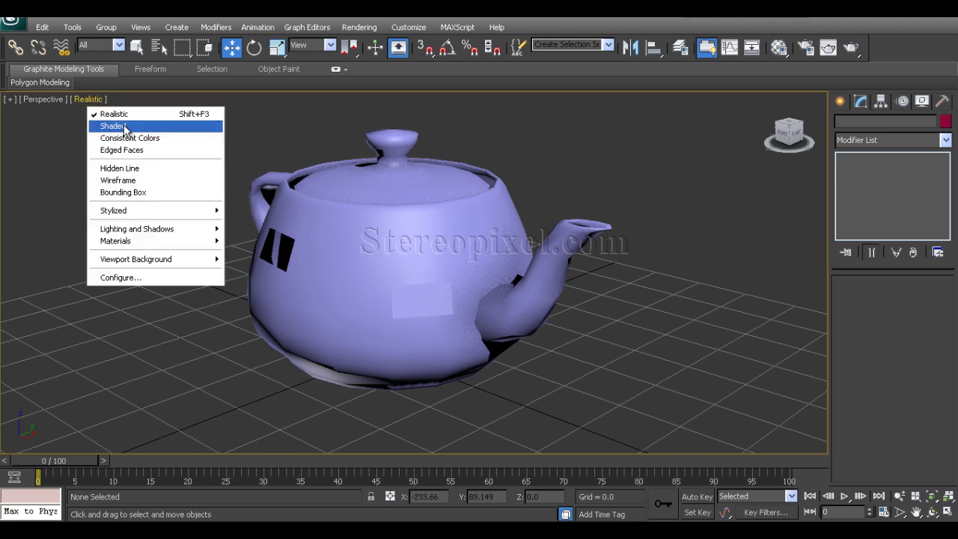
{"action": "left_click", "coordinate": [120, 124]}
{"action": "mouse_move", "coordinate": [348, 337]}
{"action": "middle_mouse_down", "text": "alt"}
{"action": "mouse_move", "coordinate": [443, 336]}
{"action": "mouse_move", "coordinate": [413, 295]}
{"action": "mouse_move", "coordinate": [362, 331]}
{"action": "middle_mouse_up", "text": "alt"}
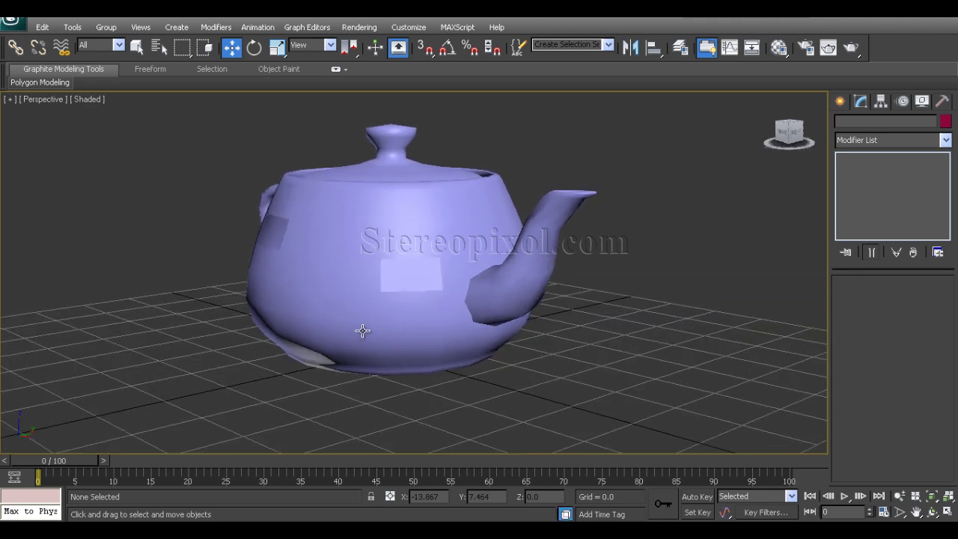
{"action": "key", "text": "F4"}
{"action": "key", "text": "F4"}
{"action": "mouse_move", "coordinate": [425, 277]}
{"action": "middle_mouse_down", "text": "alt"}
{"action": "mouse_move", "coordinate": [413, 322]}
{"action": "mouse_move", "coordinate": [439, 316]}
{"action": "mouse_move", "coordinate": [353, 300]}
{"action": "mouse_move", "coordinate": [402, 297]}
{"action": "mouse_move", "coordinate": [417, 269]}
{"action": "middle_mouse_up", "text": "alt"}
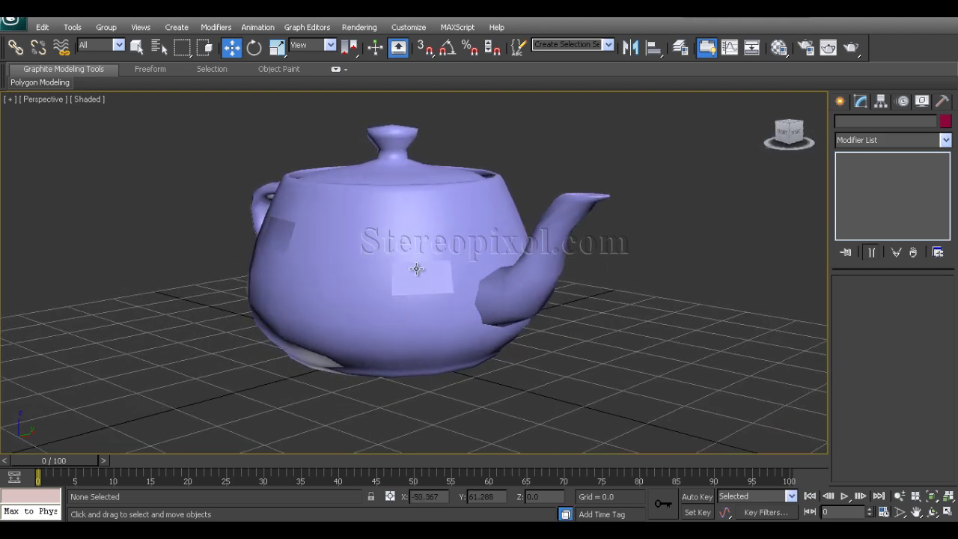
{"action": "middle_click_drag", "start_coordinate": [349, 310], "coordinate": [408, 333], "text": "alt"}
Select the teapot, enable Smooth With Old Faces in Cap Holes, and show edged faces again
{"action": "left_click", "coordinate": [419, 341]}
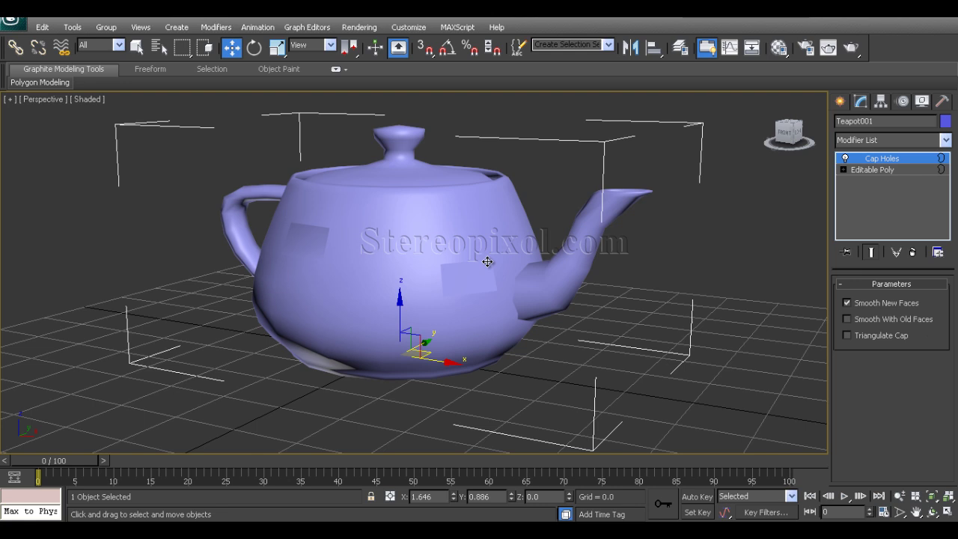
{"action": "left_click", "coordinate": [848, 319]}
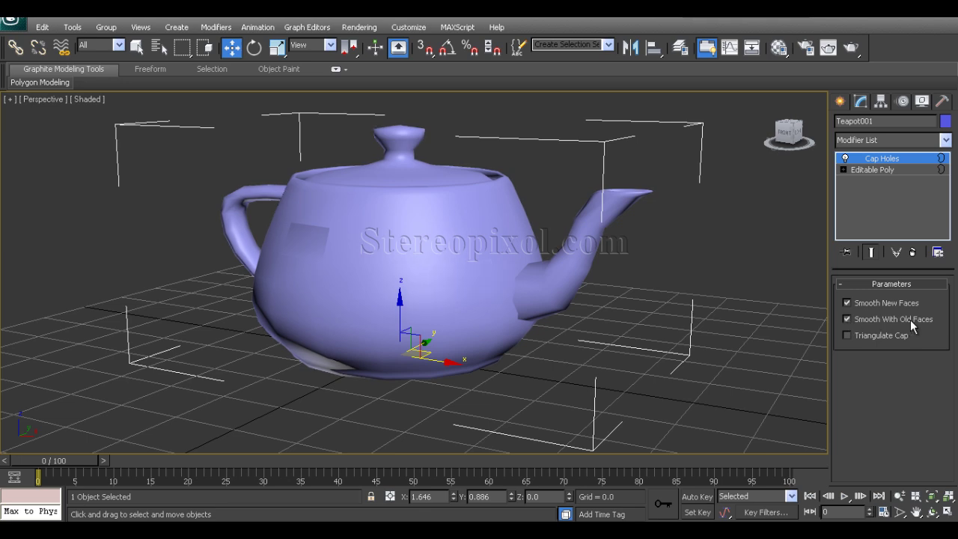
{"action": "middle_click_drag", "start_coordinate": [460, 292], "coordinate": [444, 268], "text": "alt"}
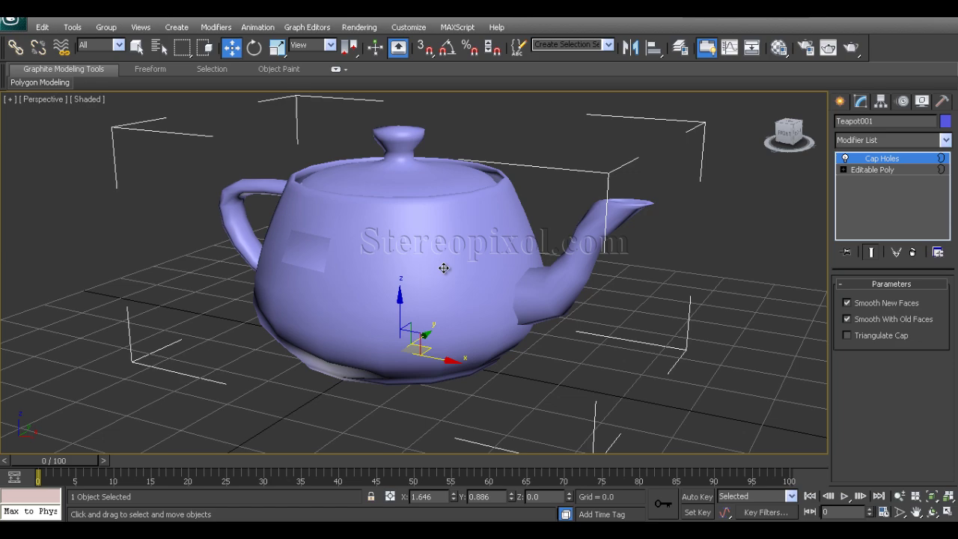
{"action": "key", "text": "F4"}
{"action": "middle_click_drag", "start_coordinate": [357, 279], "coordinate": [374, 268], "text": "alt"}
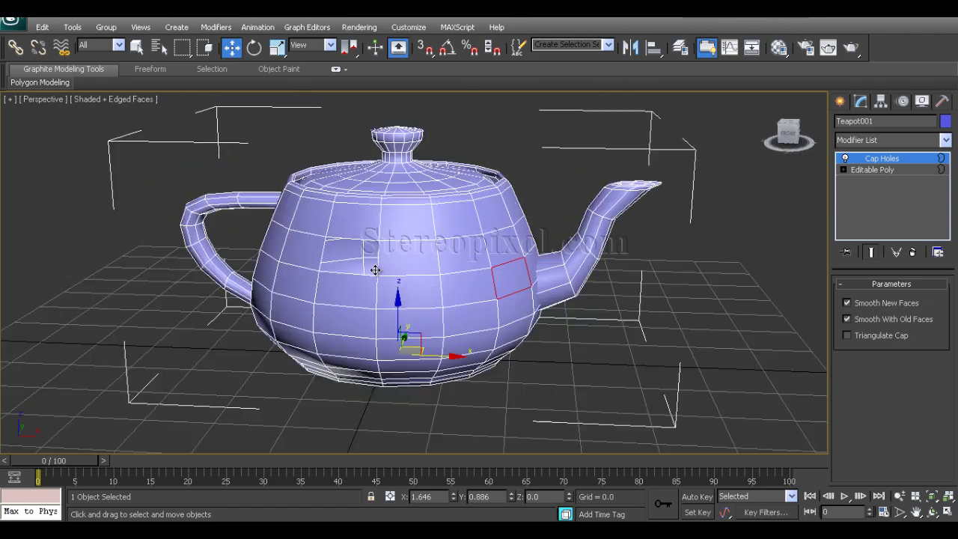
{"action": "left_click", "coordinate": [585, 348]}
{"action": "mouse_move", "coordinate": [456, 299]}
{"action": "middle_mouse_down", "text": "alt"}
{"action": "mouse_move", "coordinate": [487, 310]}
{"action": "mouse_move", "coordinate": [428, 300]}
{"action": "mouse_move", "coordinate": [456, 299]}
{"action": "middle_mouse_up", "text": "alt"}
{"action": "middle_click_drag", "start_coordinate": [403, 317], "coordinate": [470, 322], "text": "alt"}
{"action": "left_click", "coordinate": [466, 300]}
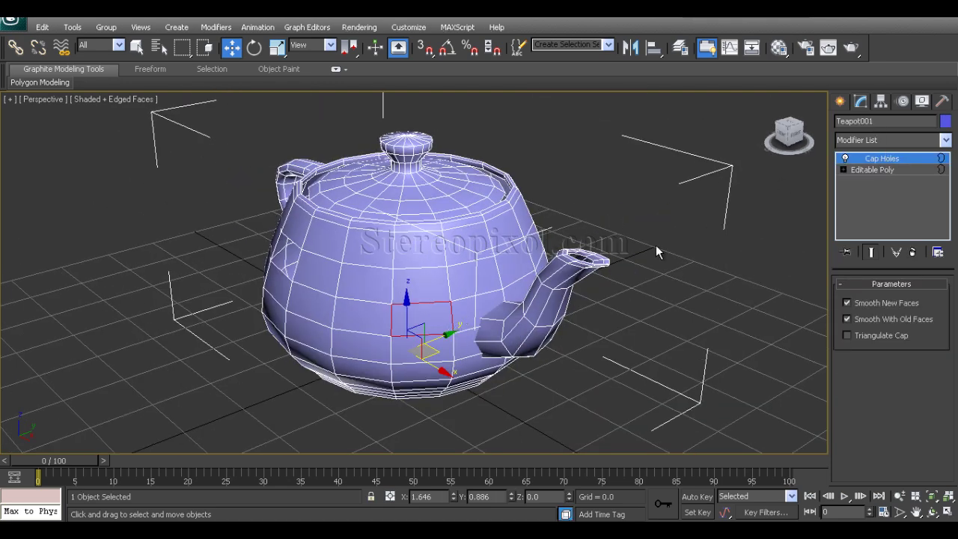
{"action": "left_click", "coordinate": [876, 169]}
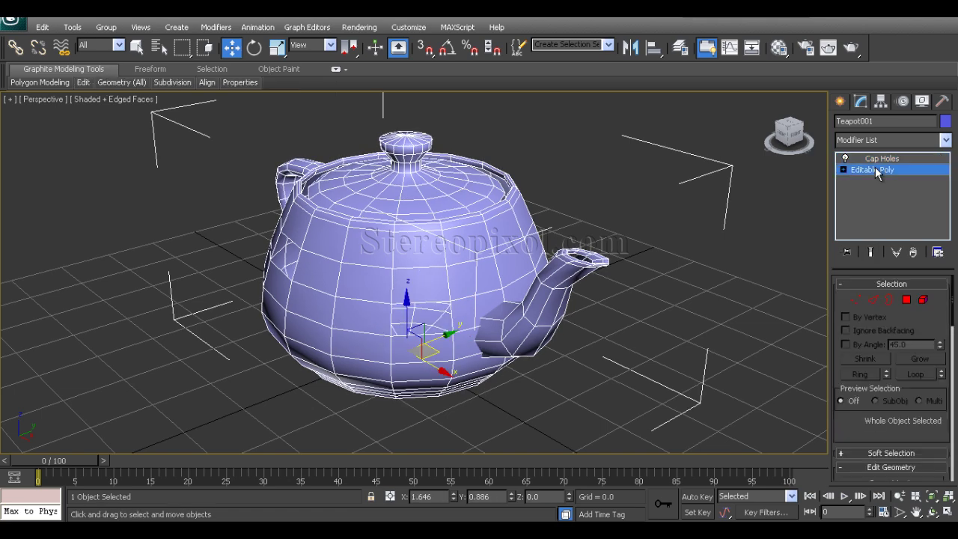
{"action": "left_click", "coordinate": [884, 161]}
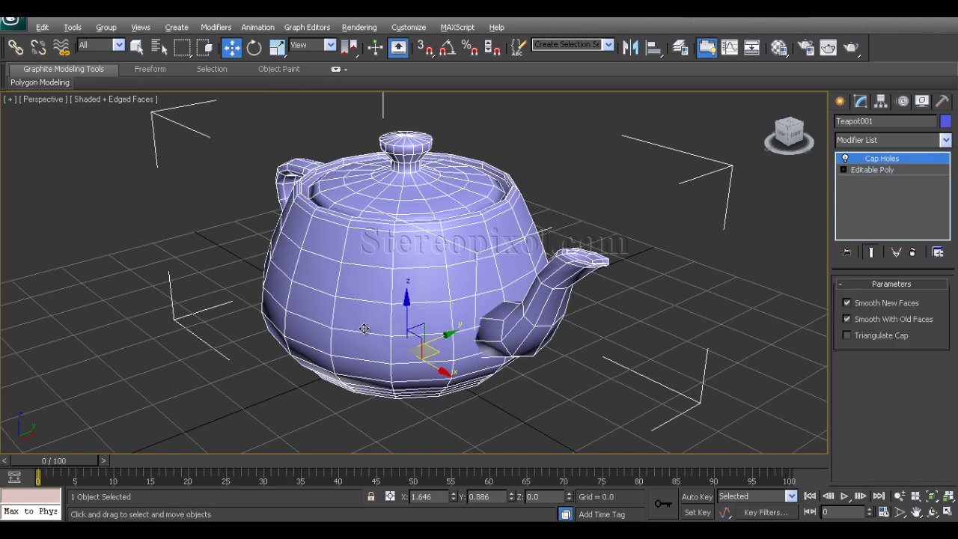
{"action": "middle_click_drag", "start_coordinate": [365, 330], "coordinate": [442, 324], "text": "alt"}
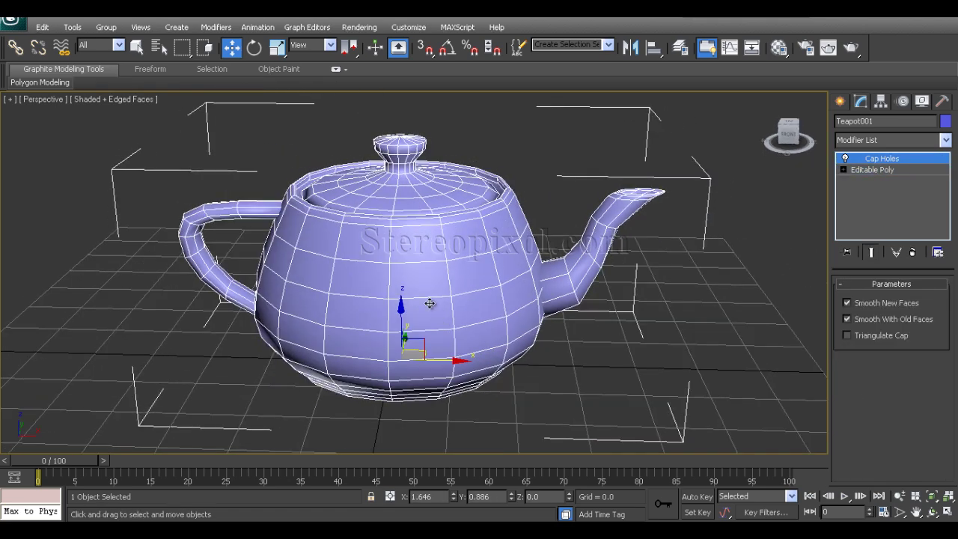
{"action": "left_click", "coordinate": [873, 170]}
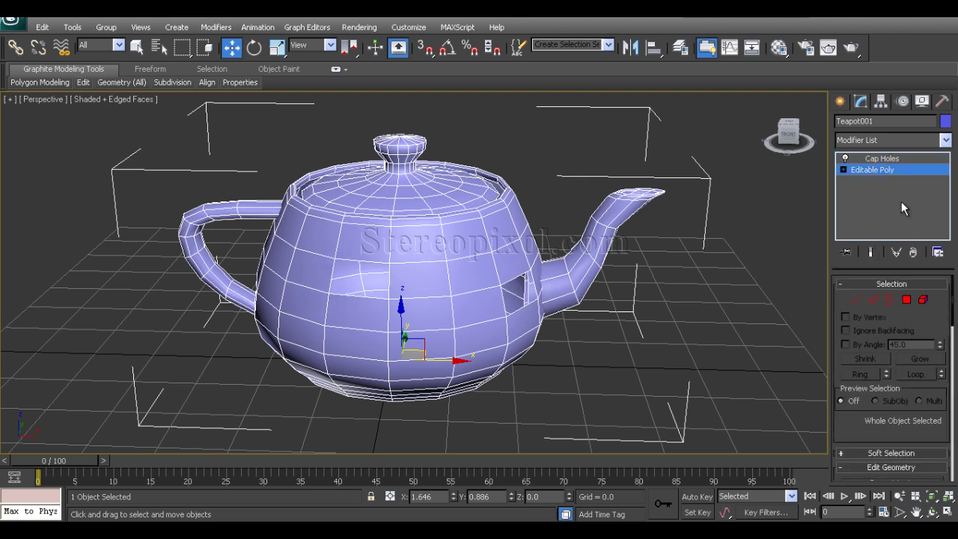
{"action": "left_click", "coordinate": [890, 300]}
{"action": "middle_click_drag", "start_coordinate": [733, 250], "coordinate": [778, 238], "text": "alt"}
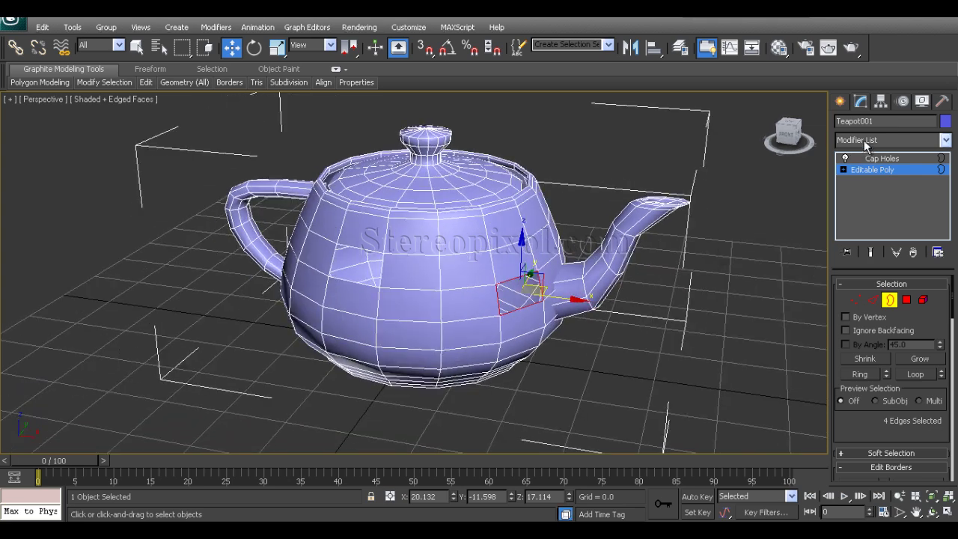
{"action": "left_click", "coordinate": [882, 158]}
{"action": "left_click", "coordinate": [590, 354]}
{"action": "middle_click_drag", "start_coordinate": [591, 354], "coordinate": [492, 280], "text": "alt"}
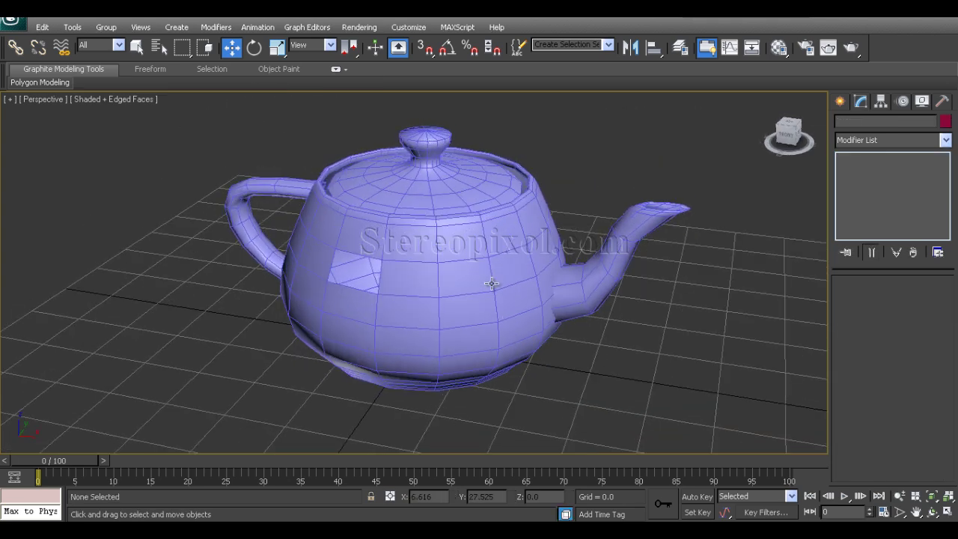
{"action": "left_click", "coordinate": [492, 283]}
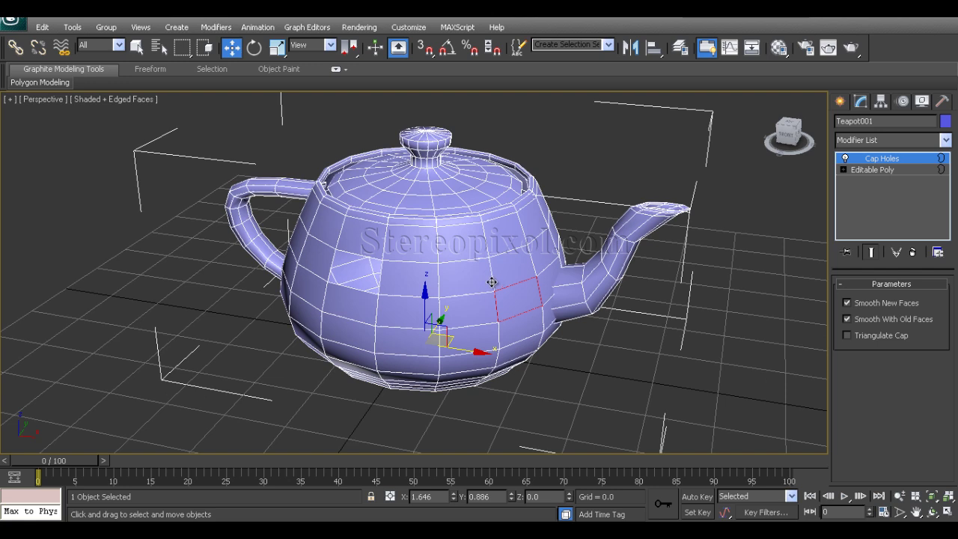
{"action": "left_click", "coordinate": [877, 170]}
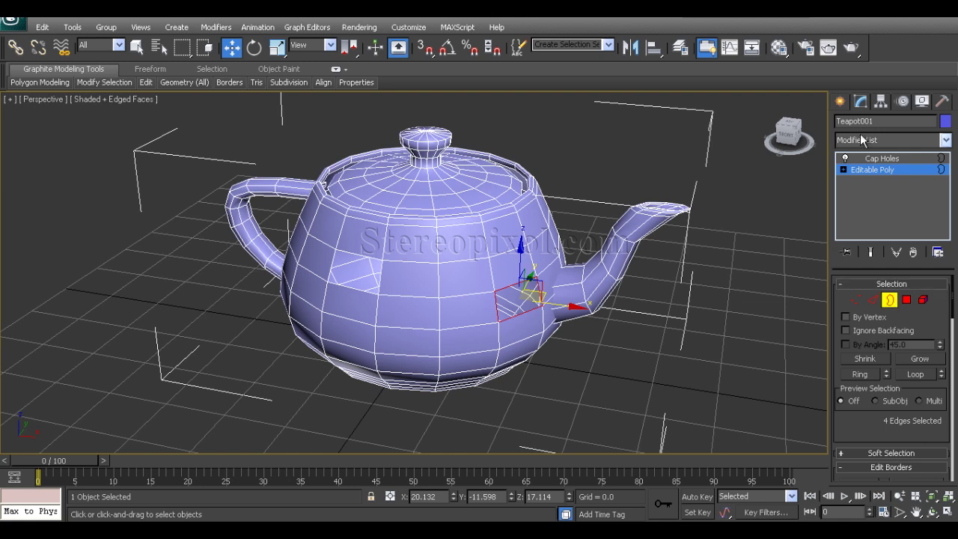
{"action": "left_click", "coordinate": [885, 159]}
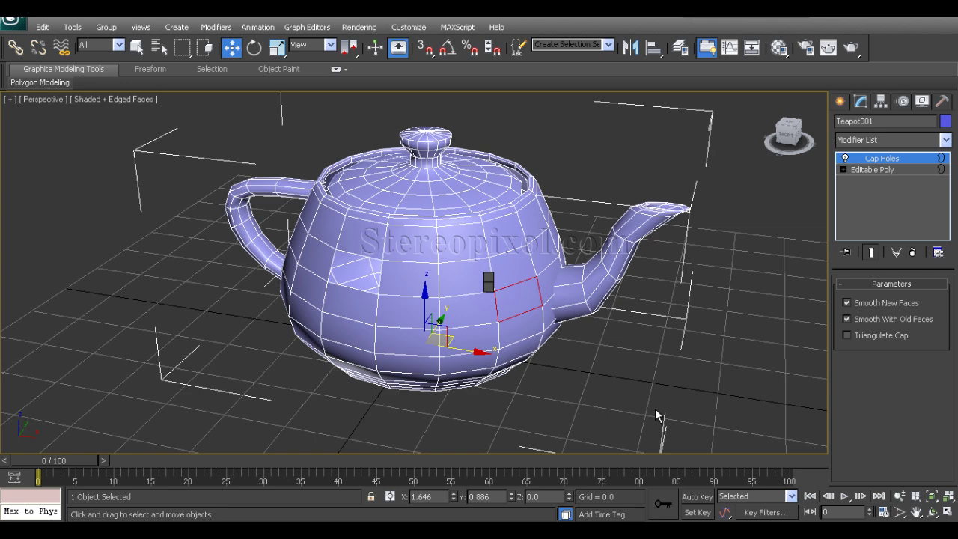
Collapse the stack to Editable Poly only, then orbit and zoom out to check
{"action": "key", "text": "ctrl+z"}
{"action": "middle_click_drag", "start_coordinate": [631, 319], "coordinate": [582, 341], "text": "alt"}
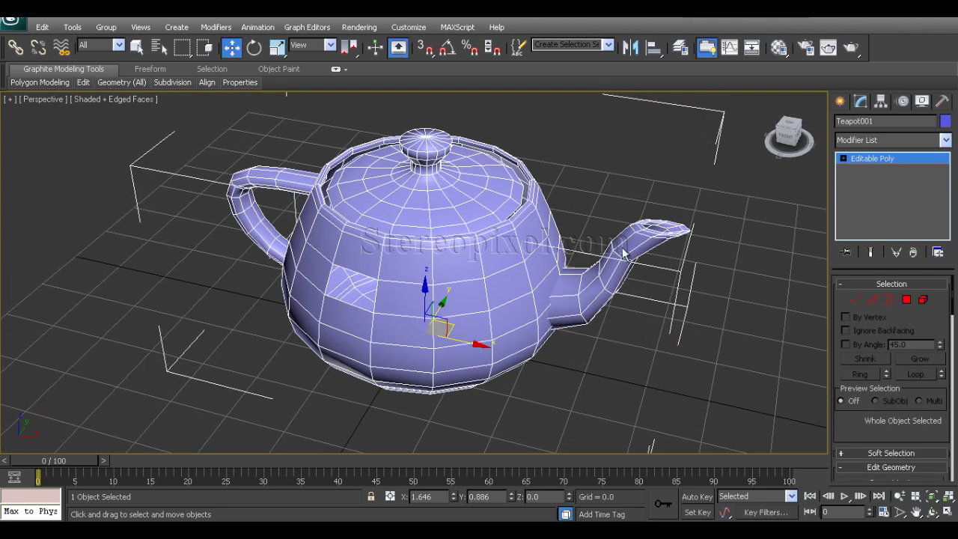
{"action": "middle_click_drag", "start_coordinate": [515, 344], "coordinate": [500, 326], "text": "alt"}
{"action": "scroll", "coordinate": [457, 327], "scroll_direction": "down", "scroll_amount": 5}
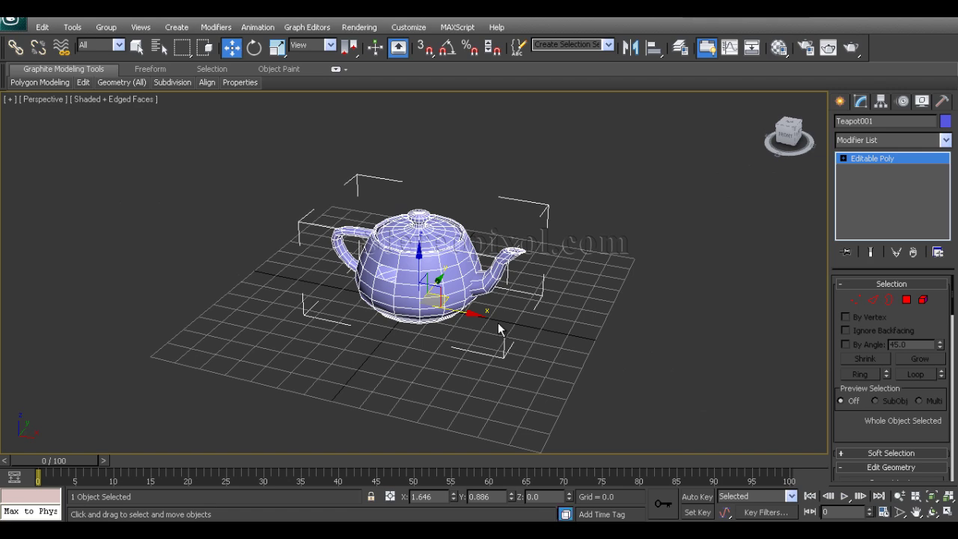